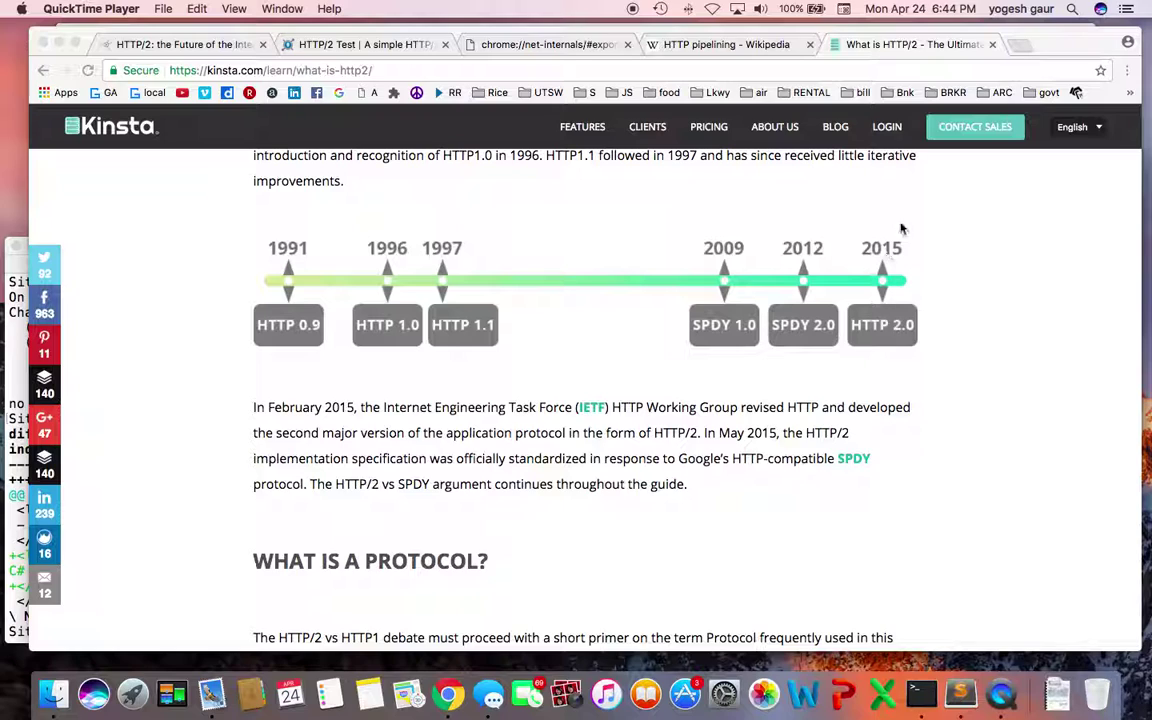
Examine the time diagram of non-pipelined vs. pipelined connections in the Wikipedia article on HTTP pipelining.
left_click(712, 48)
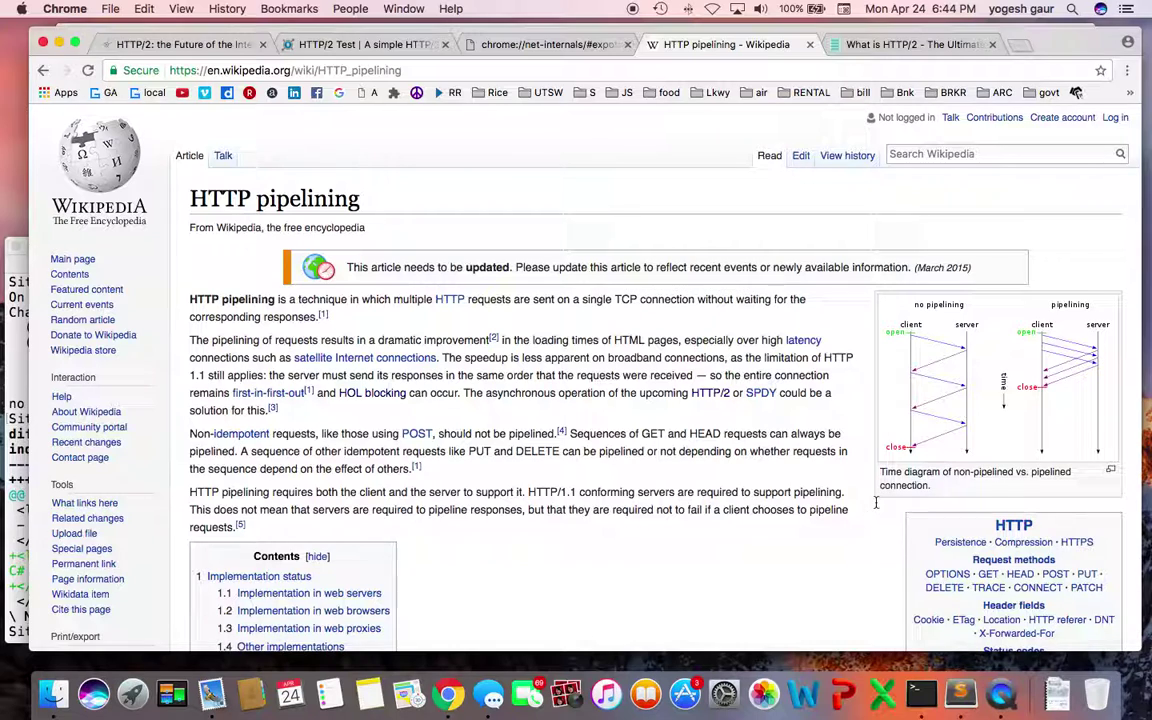
key("super+equal")
key("super+equal")
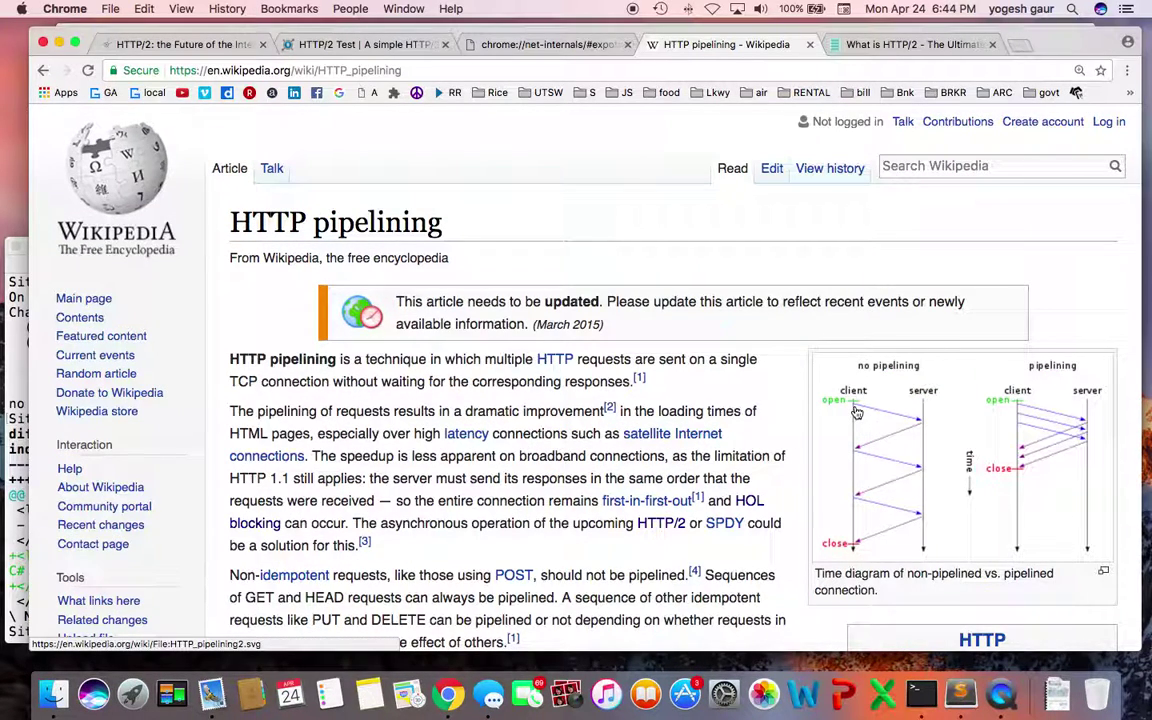
scroll(777, 442, "down", 2)
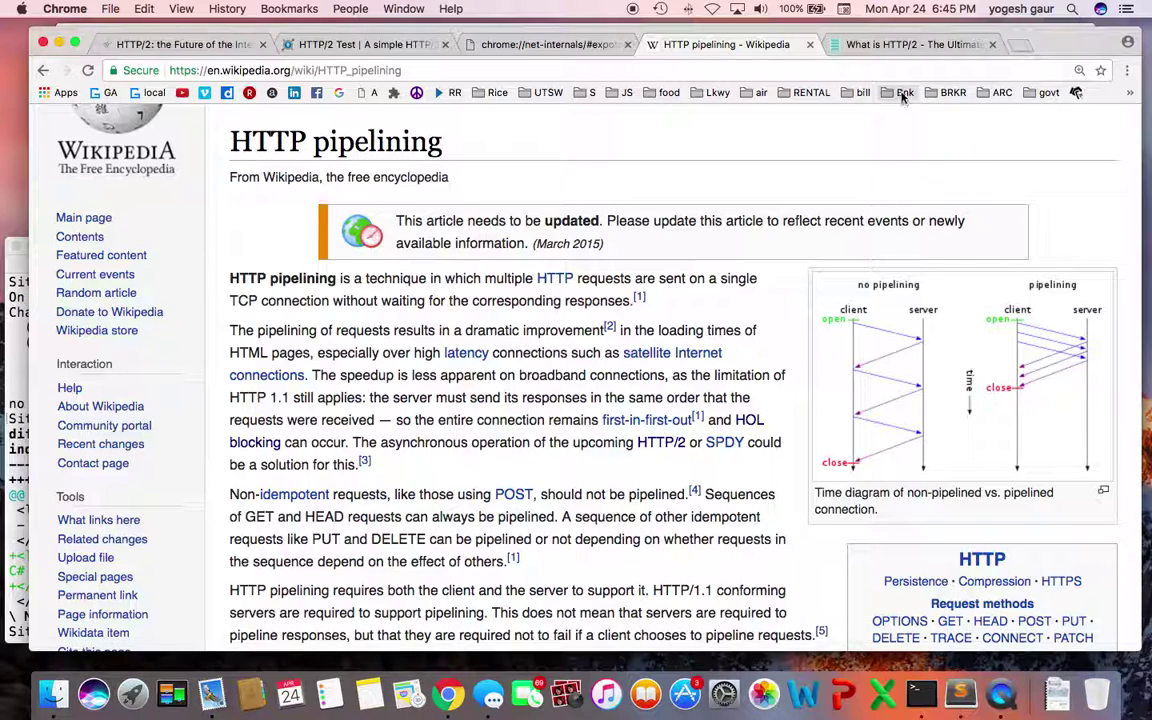
Search the Kinsta HTTP/2 article for "push" and examine the HTTP/2 Server Push section with its diagram.
left_click(900, 43)
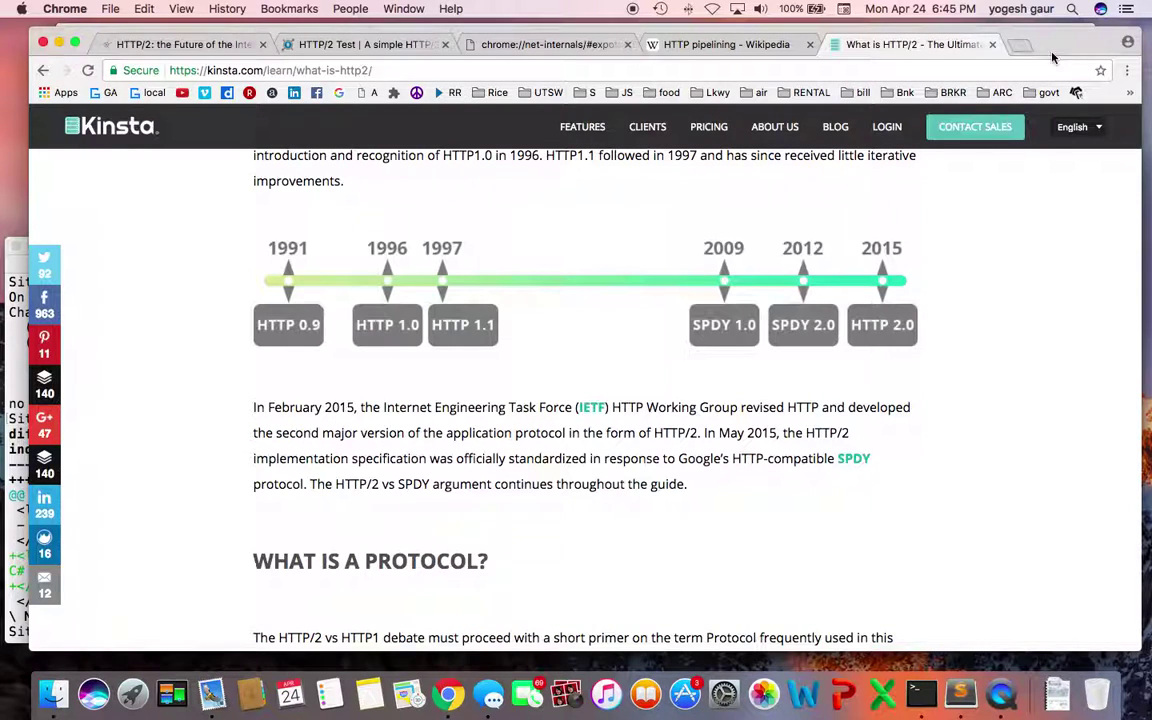
left_click(1126, 70)
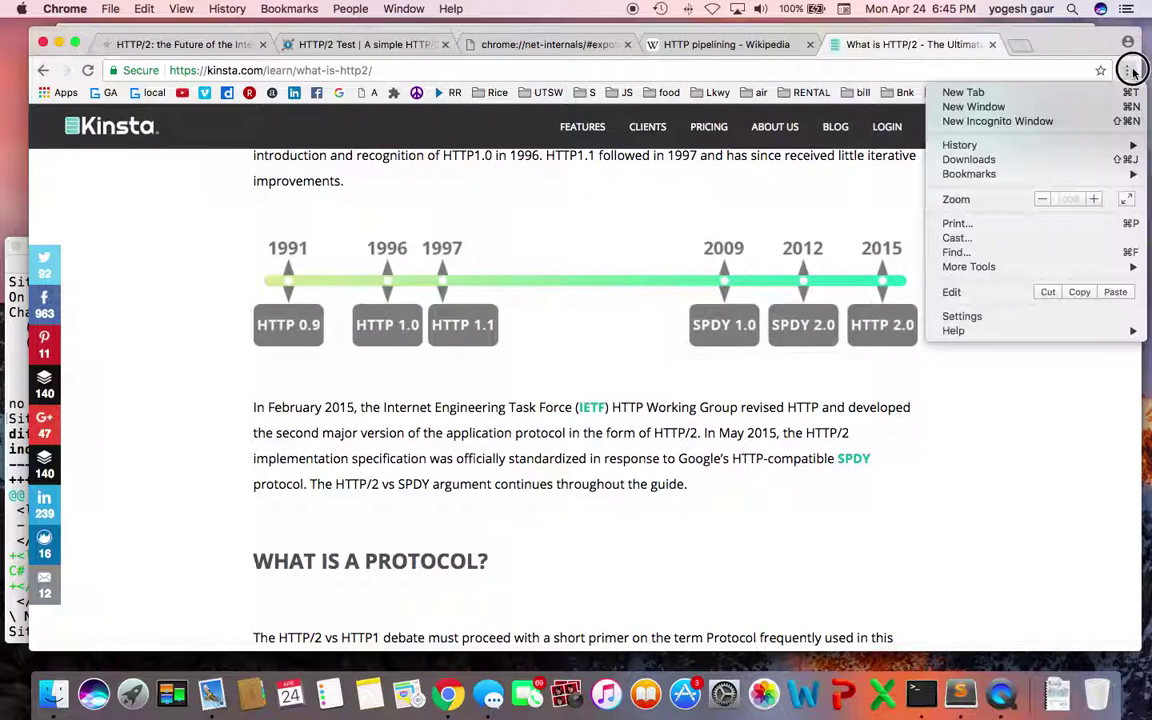
left_click(1010, 251)
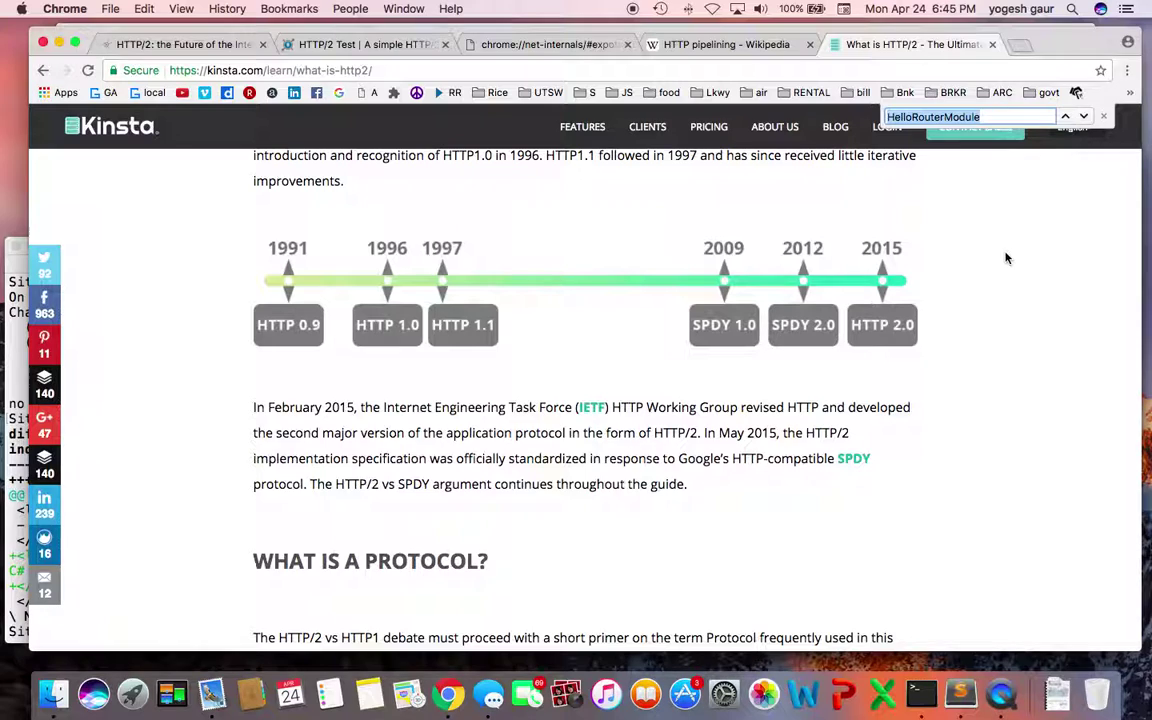
type("pus")
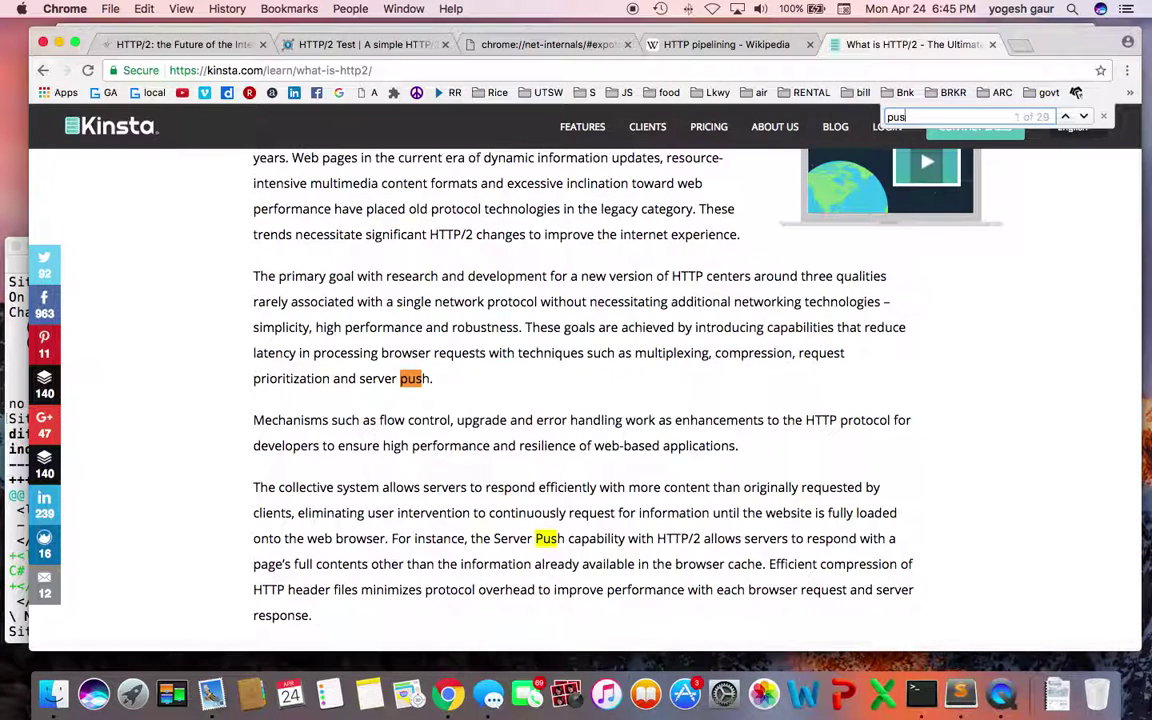
type("h")
key("Return")
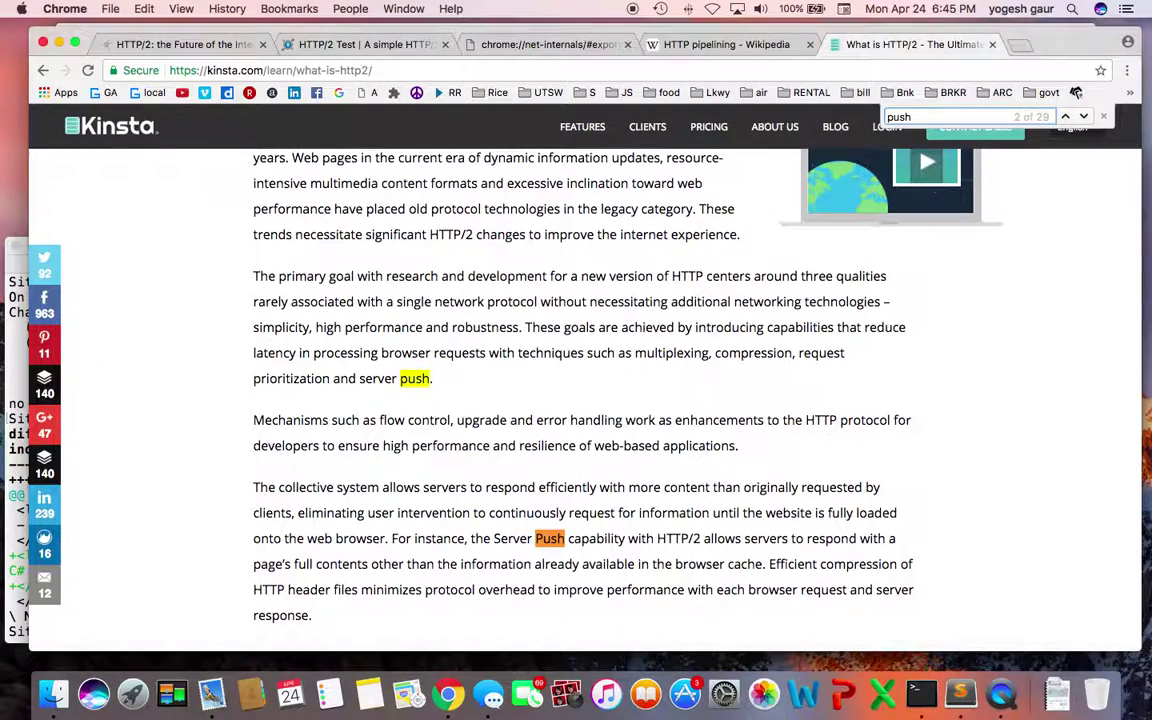
key("Return")
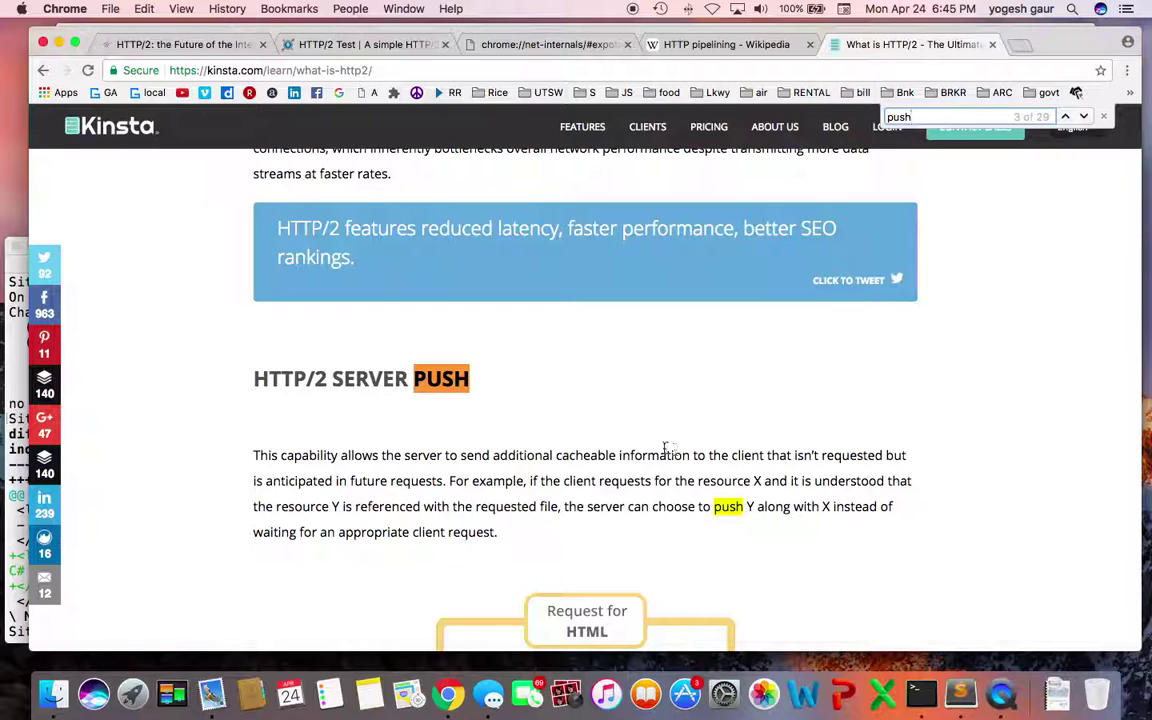
scroll(665, 449, "down", 5)
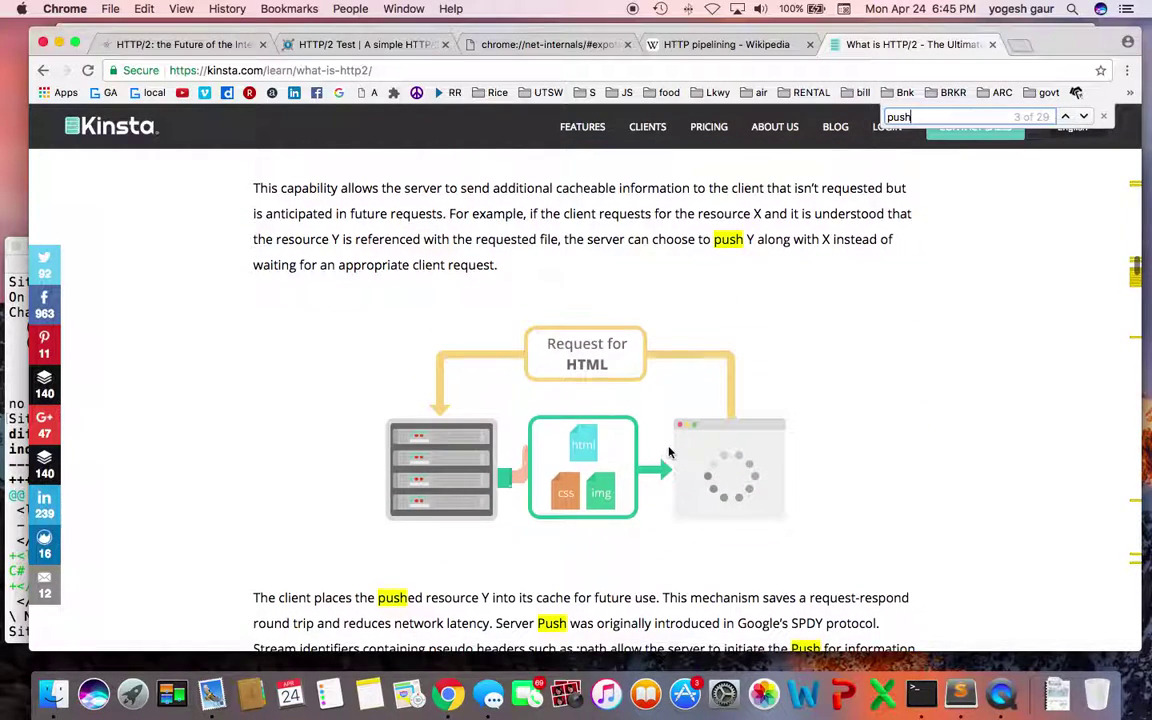
scroll(652, 393, "up", 1)
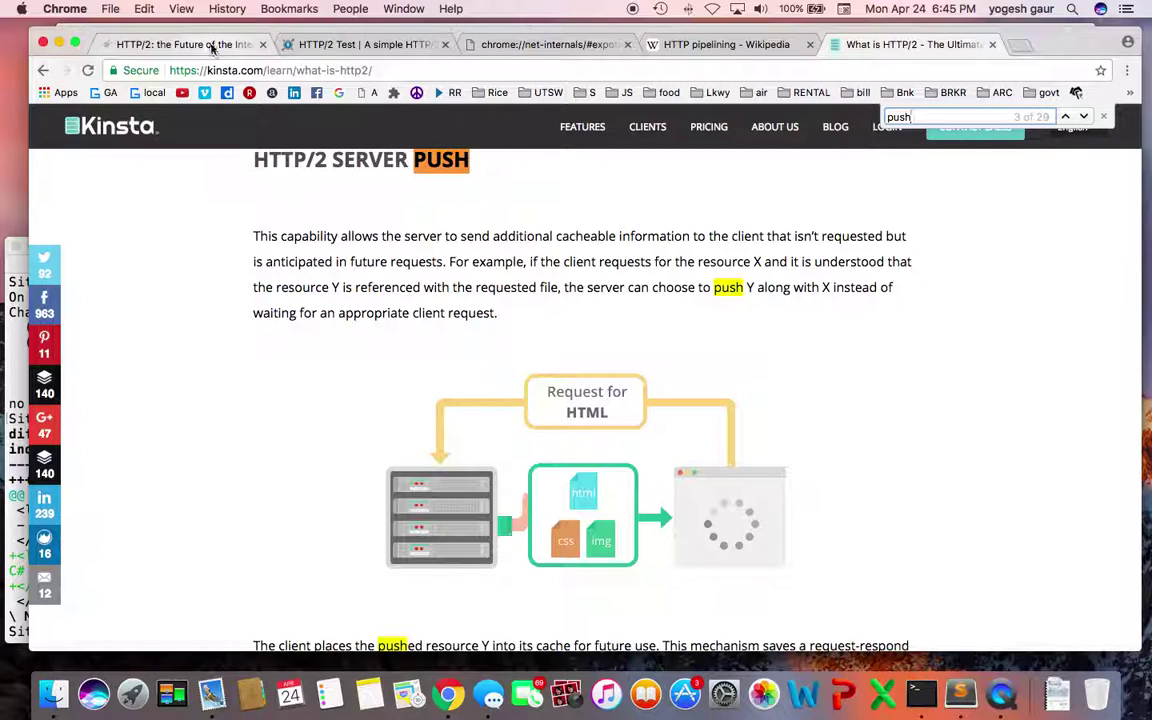
Reload the Akamai HTTP/2 demo page and review the protocols of its requests in the network log up to the first entry.
left_click(212, 48)
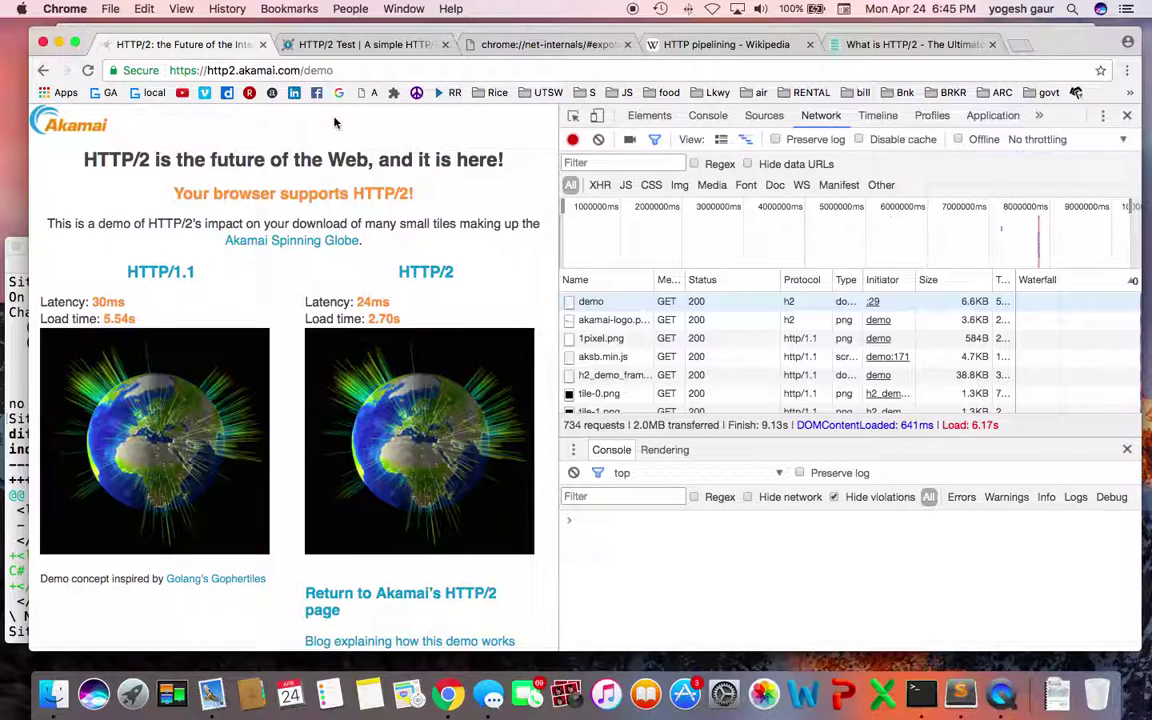
key("super+r")
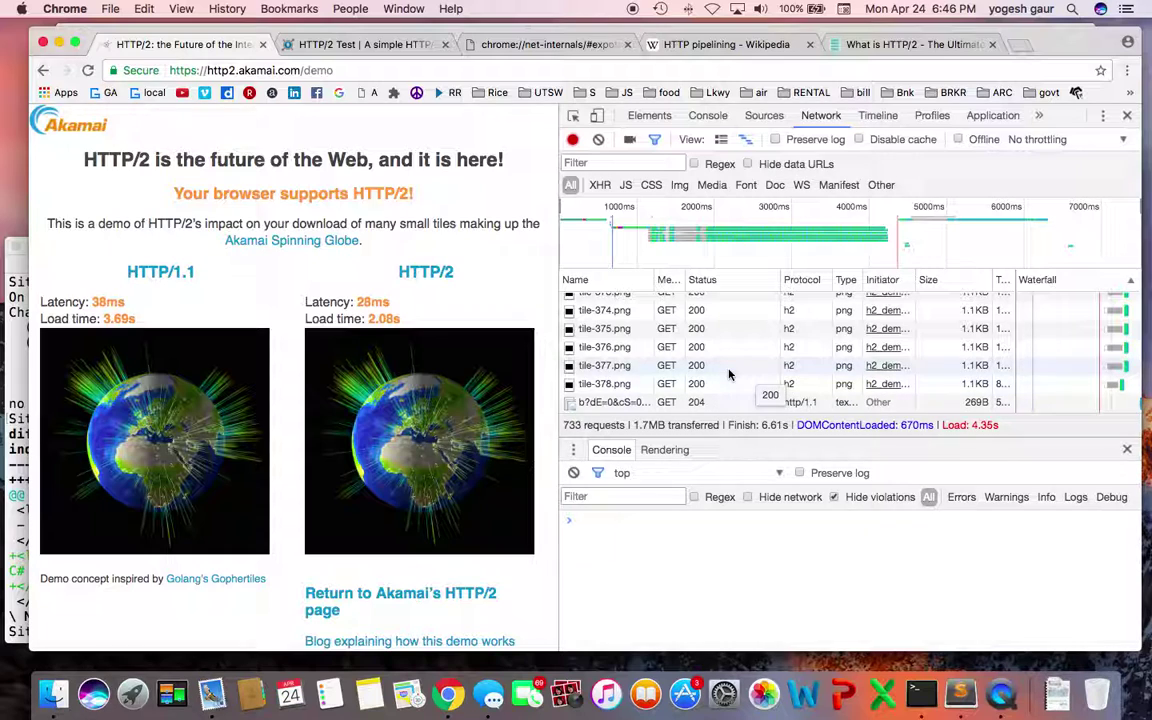
scroll(729, 375, "up", 2)
scroll(729, 375, "up", 10)
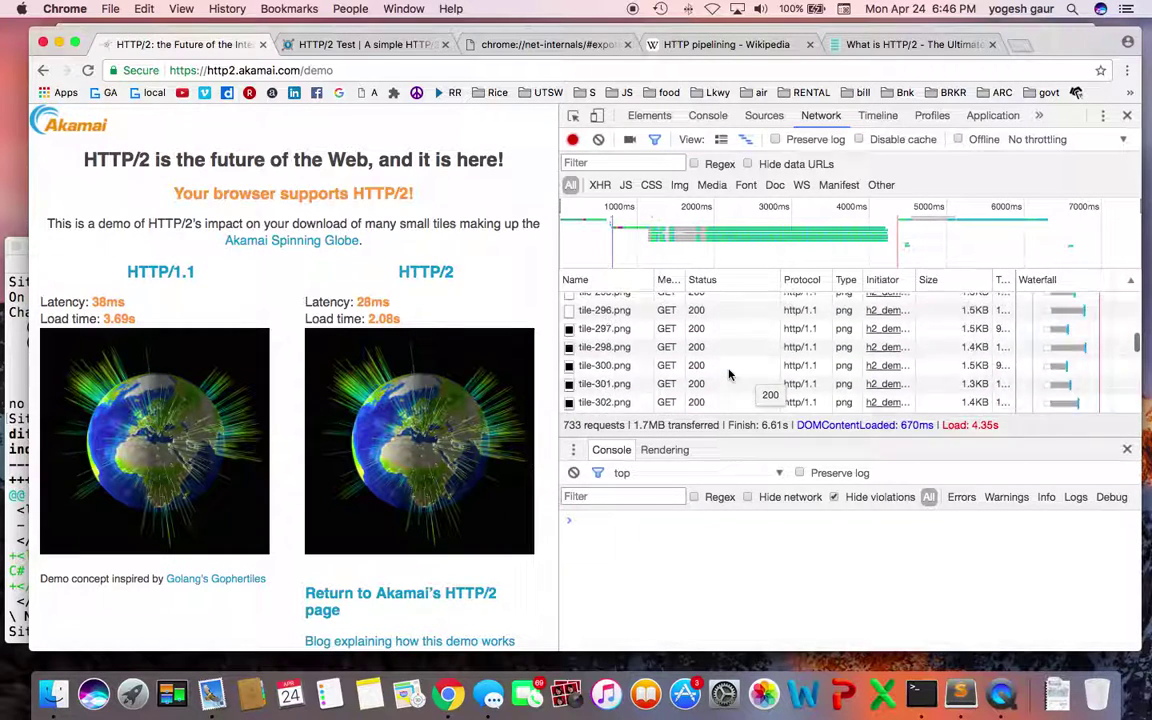
scroll(729, 375, "up", 10)
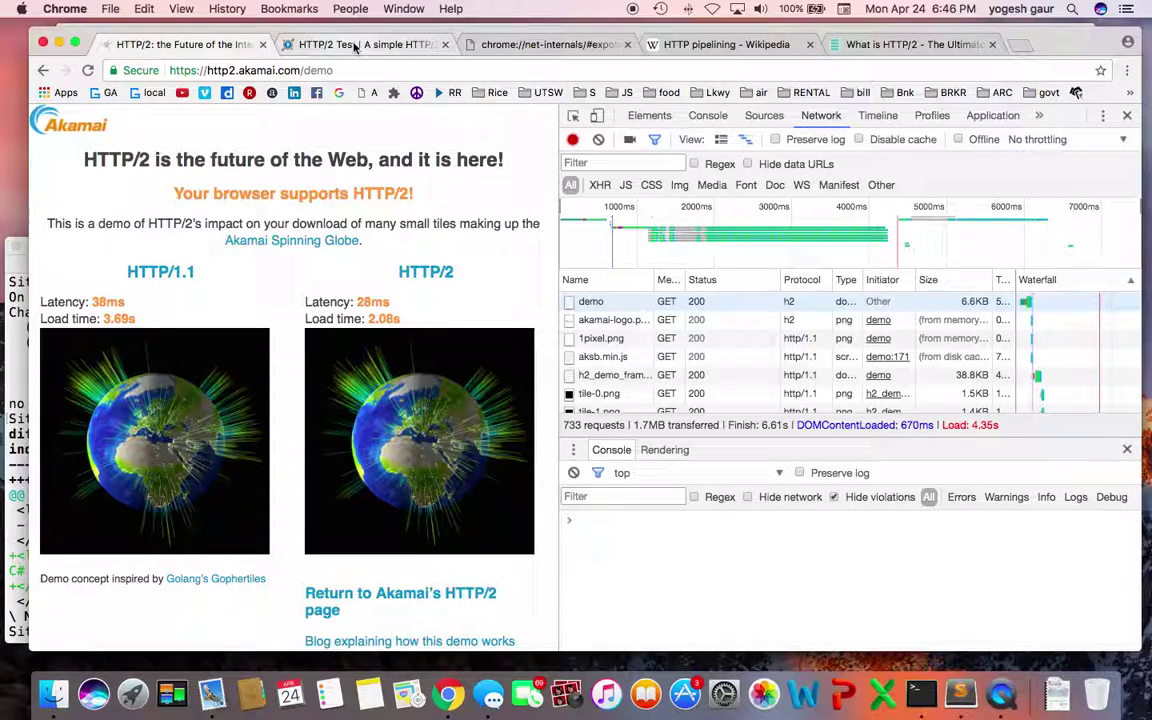
Run the KeyCDN HTTP/2 test on google.com in place of godaddy.com.
left_click(352, 45)
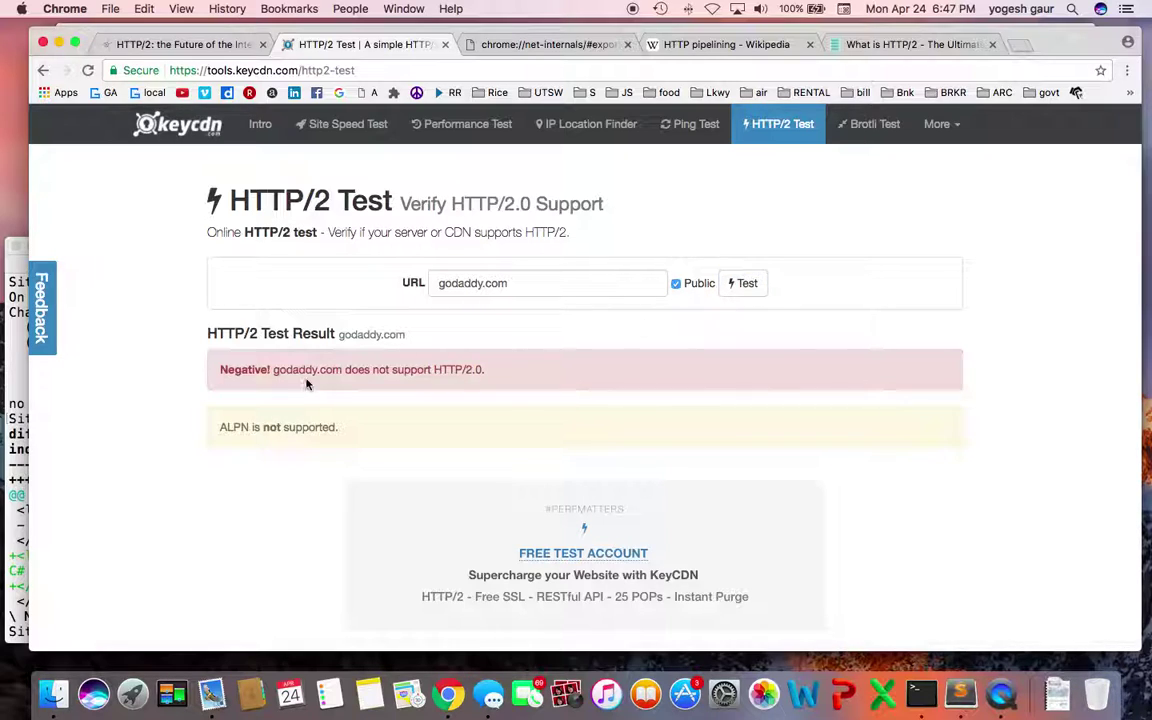
left_click_drag(519, 286, 404, 283)
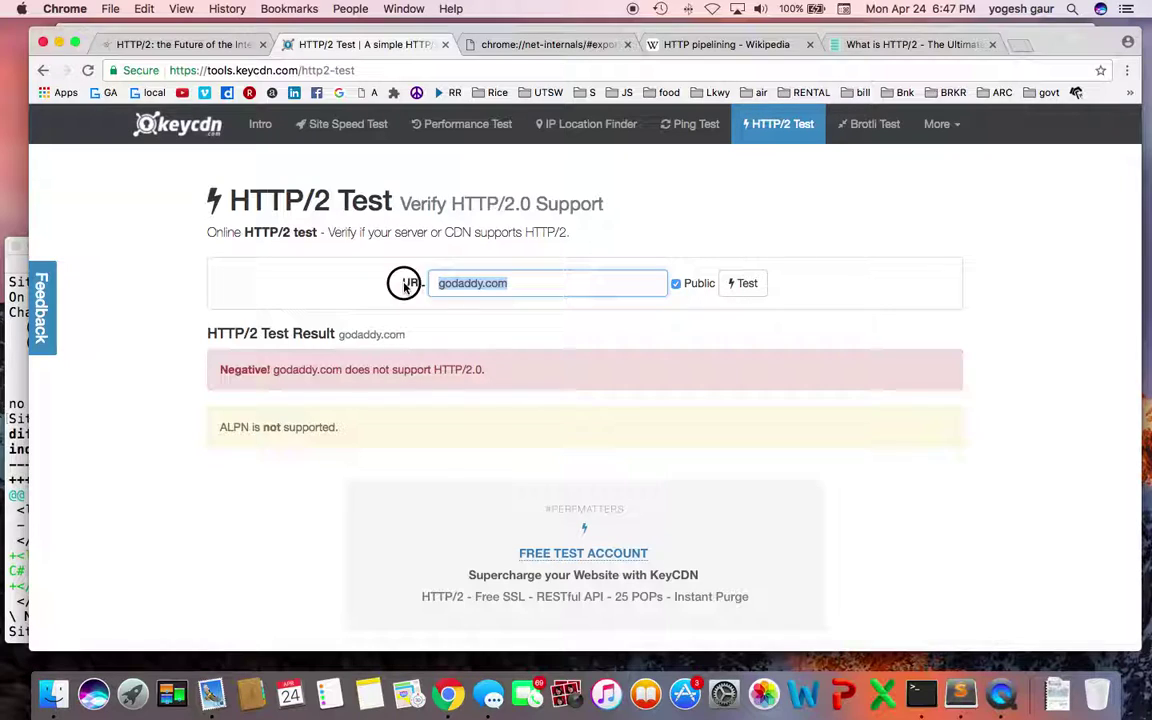
key("BackSpace")
type("g")
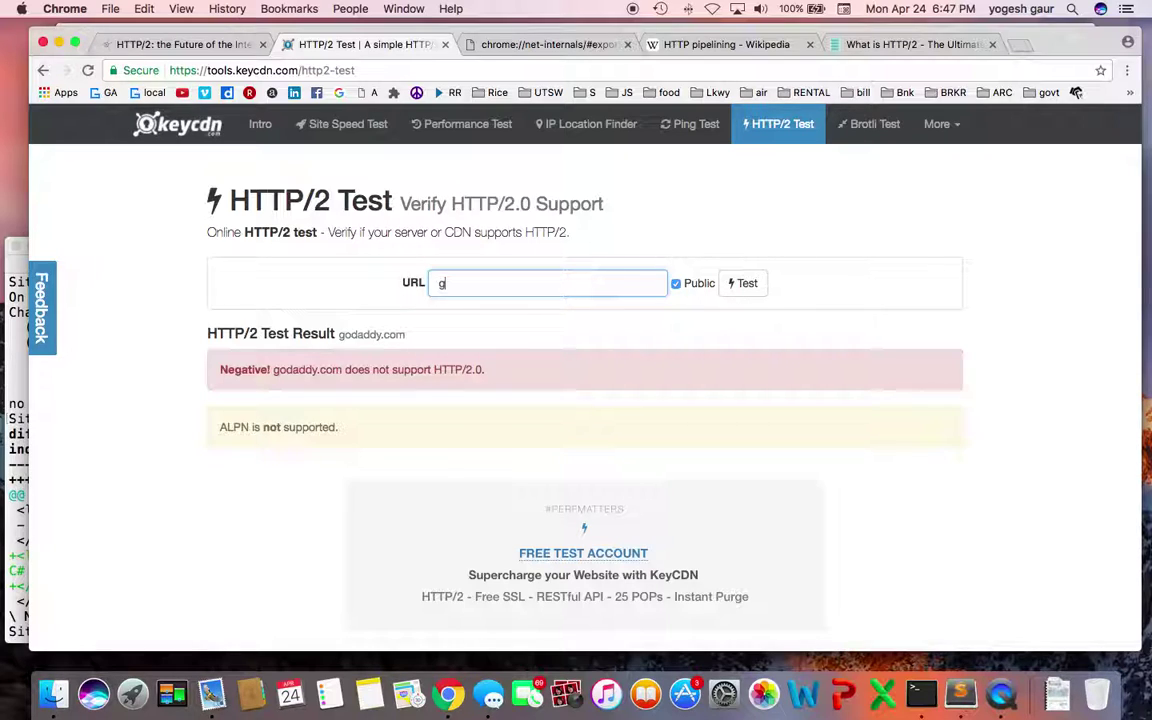
type("oogle.com")
key("Return")
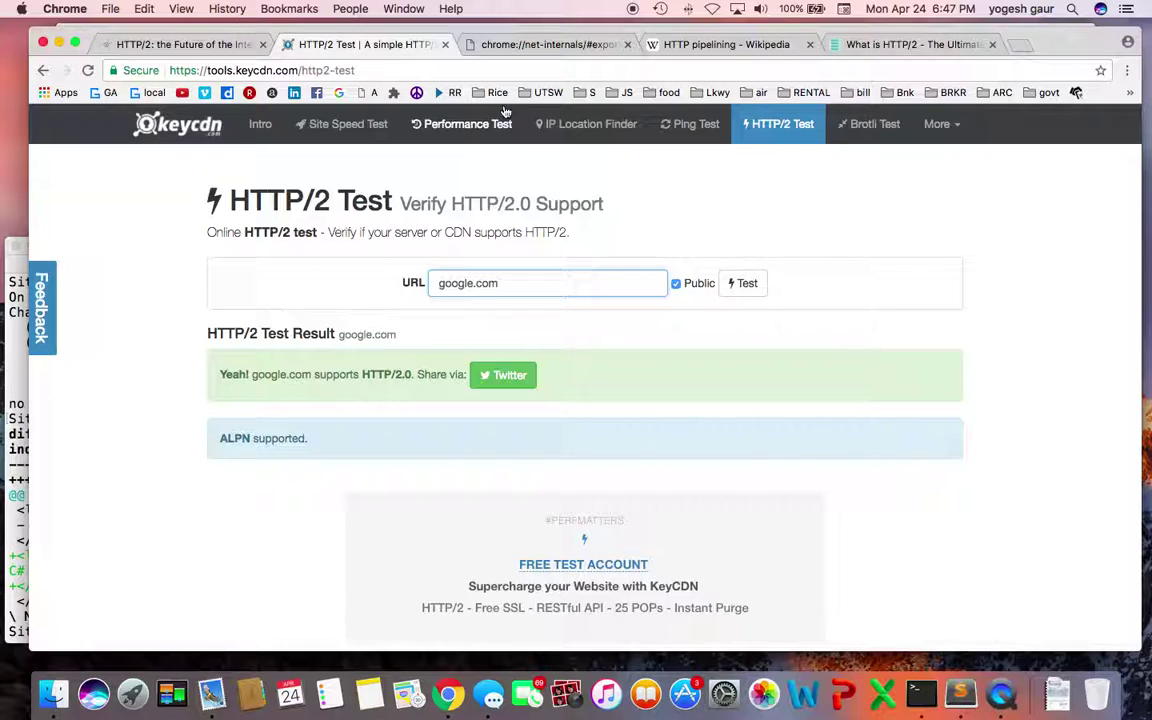
Load chrome://net-internals/ and display its HTTP/2 sessions list.
left_click(546, 44)
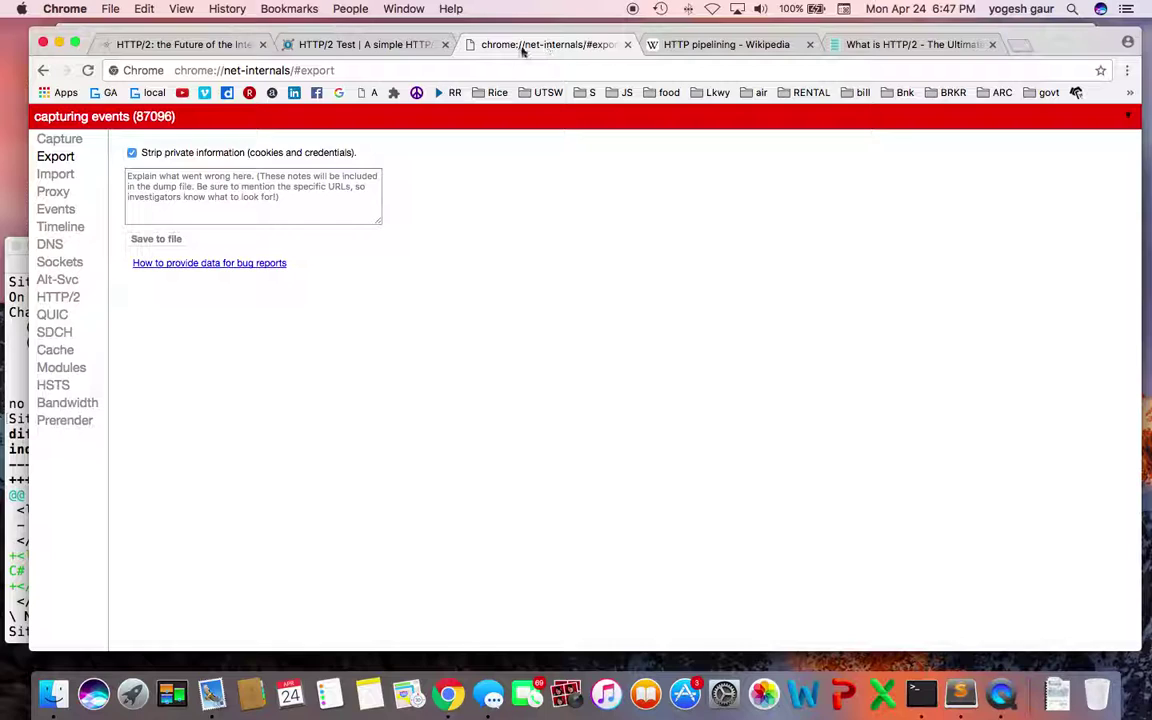
left_click_drag(340, 70, 298, 72)
key("BackSpace")
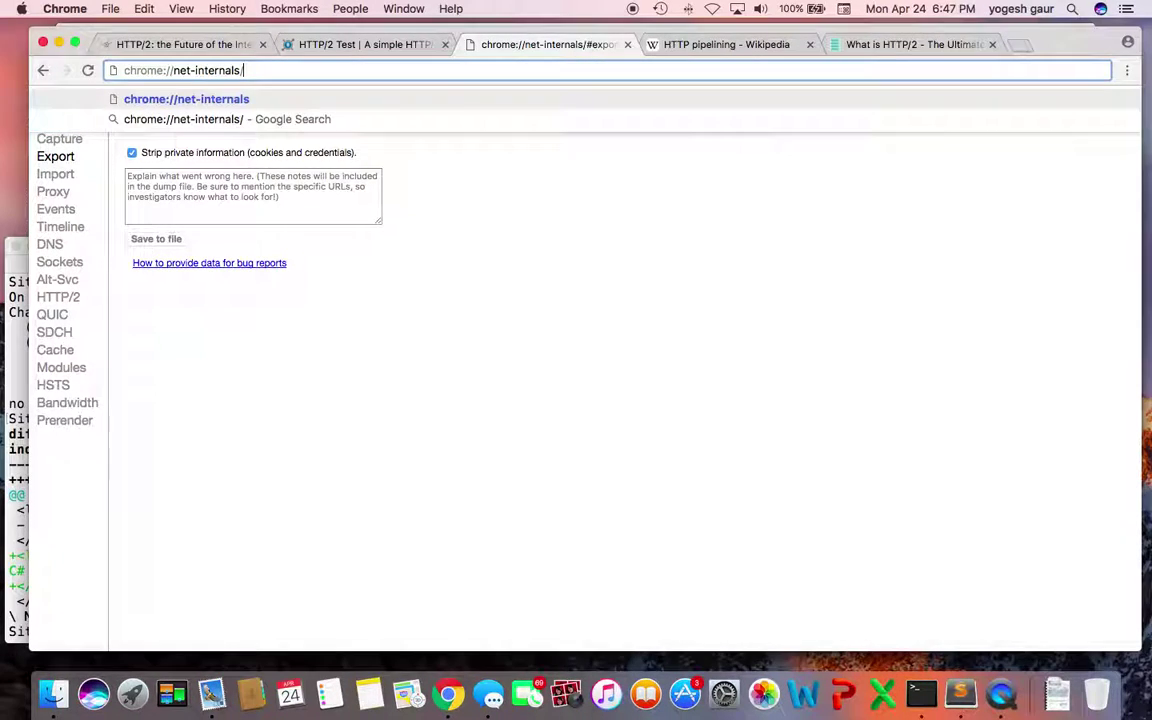
key("Return")
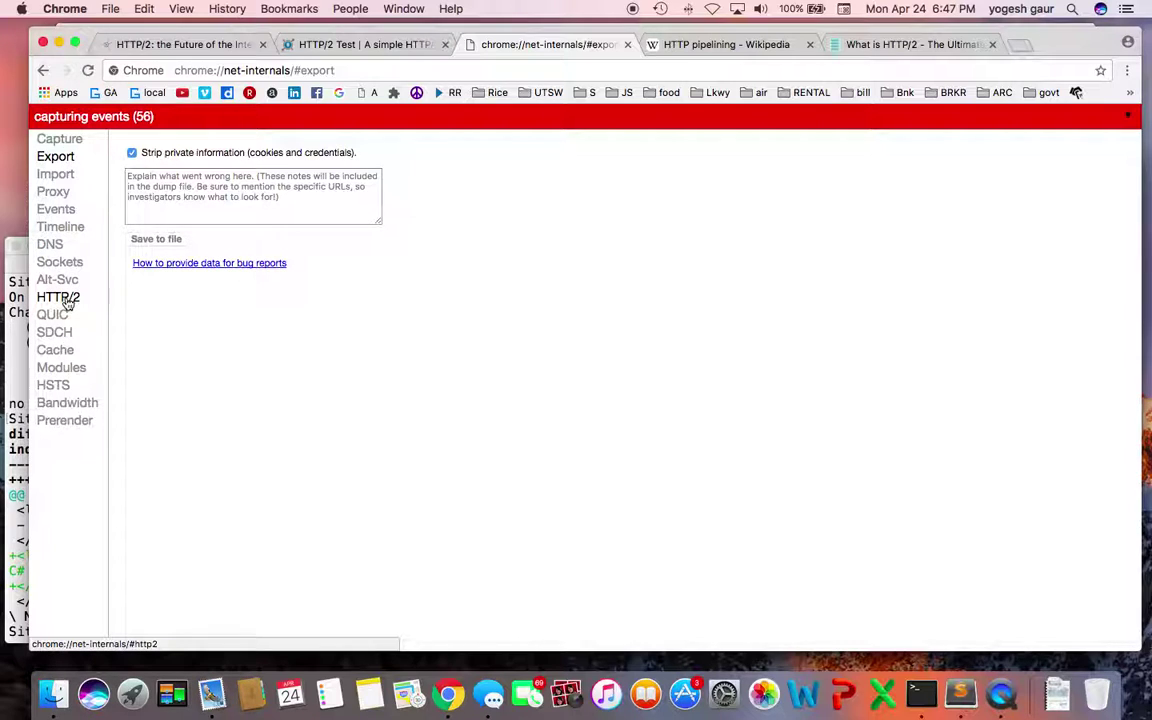
left_click(62, 299)
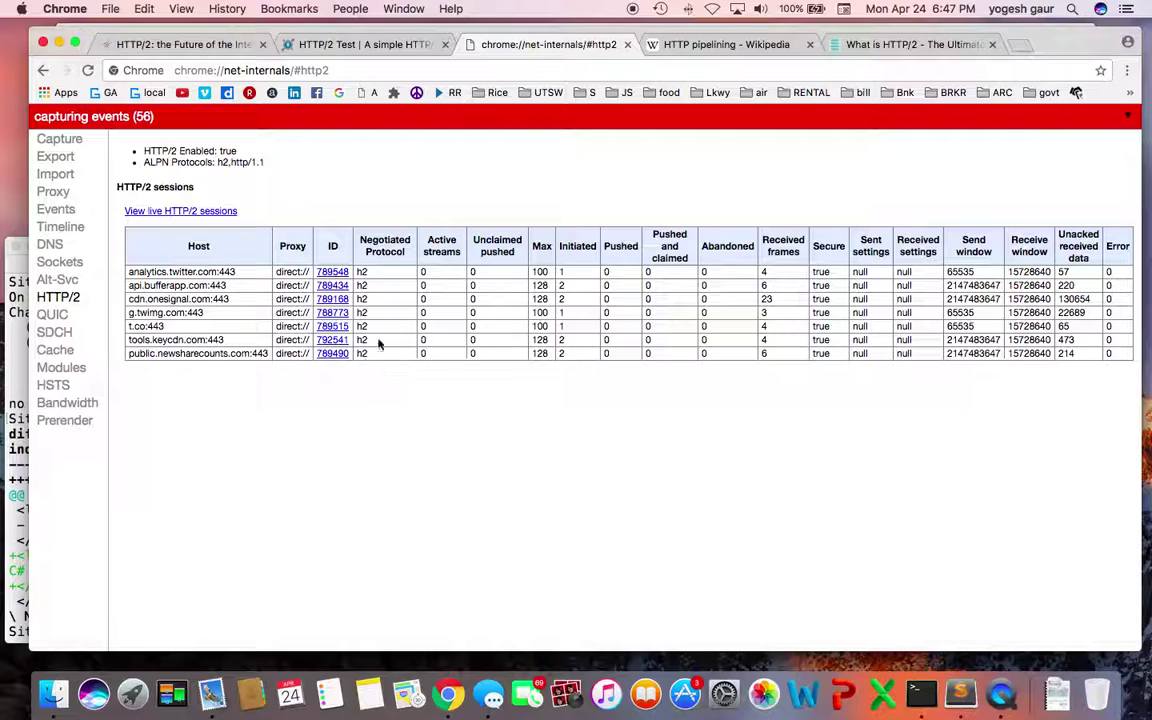
Inspect the events of the analytics.twitter.com and g.twimg.com sessions, returning to the HTTP/2 sessions list after each.
left_click(331, 272)
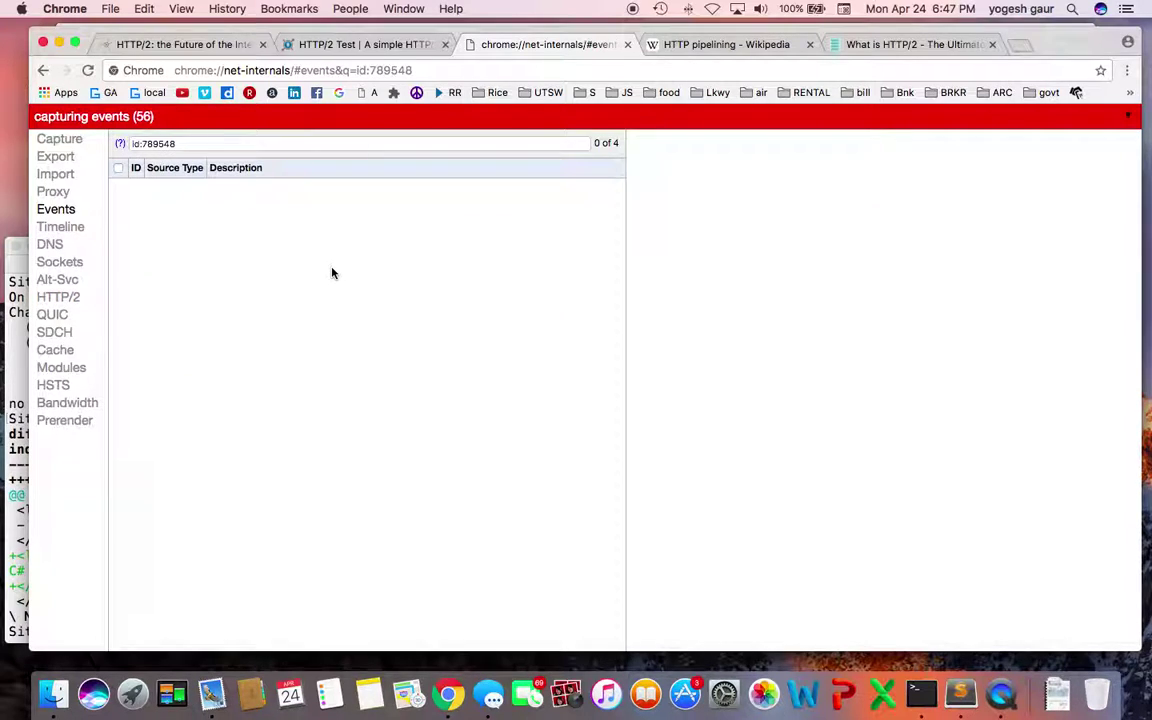
left_click(43, 70)
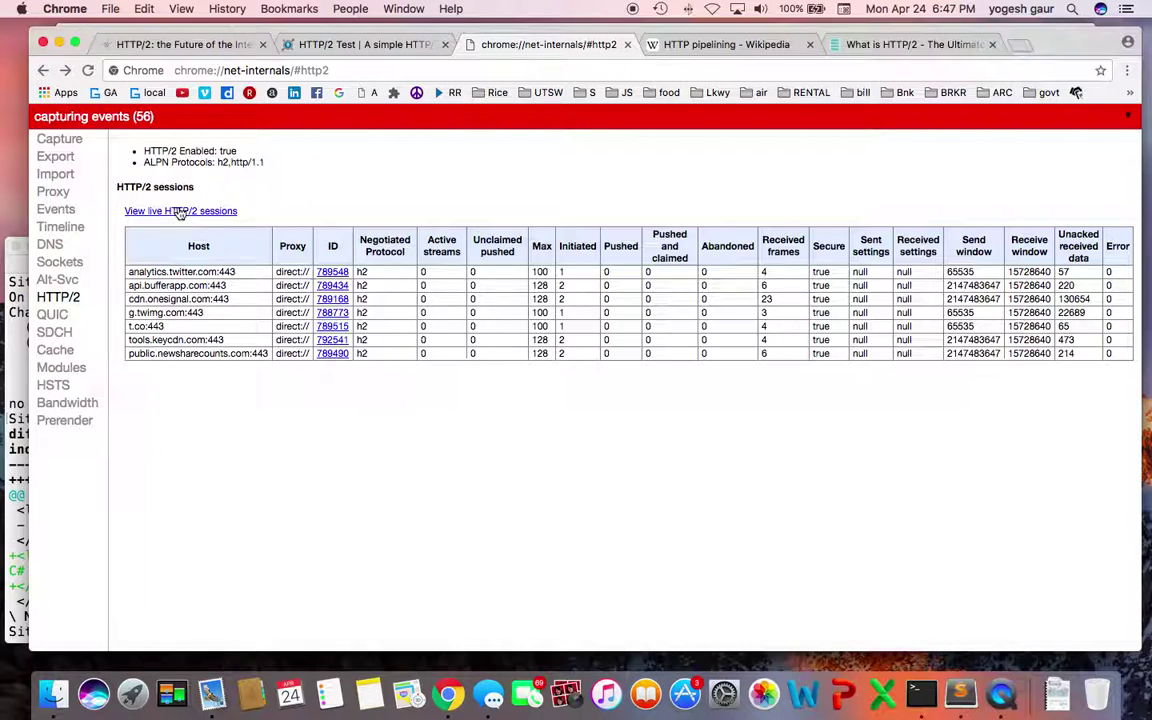
left_click(333, 312)
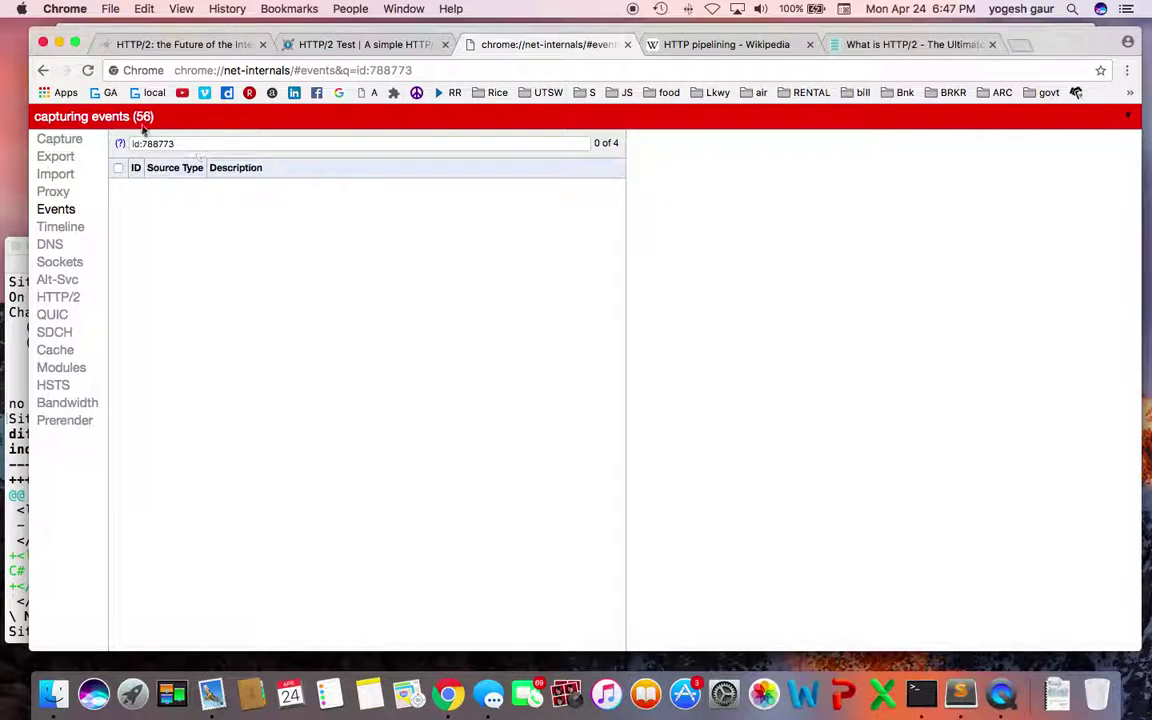
left_click(43, 70)
Revisit the Akamai demo and KeyCDN test, open the bookmarked gaurassociates.com site, and enter "hhtp 2" in its video search.
left_click(190, 44)
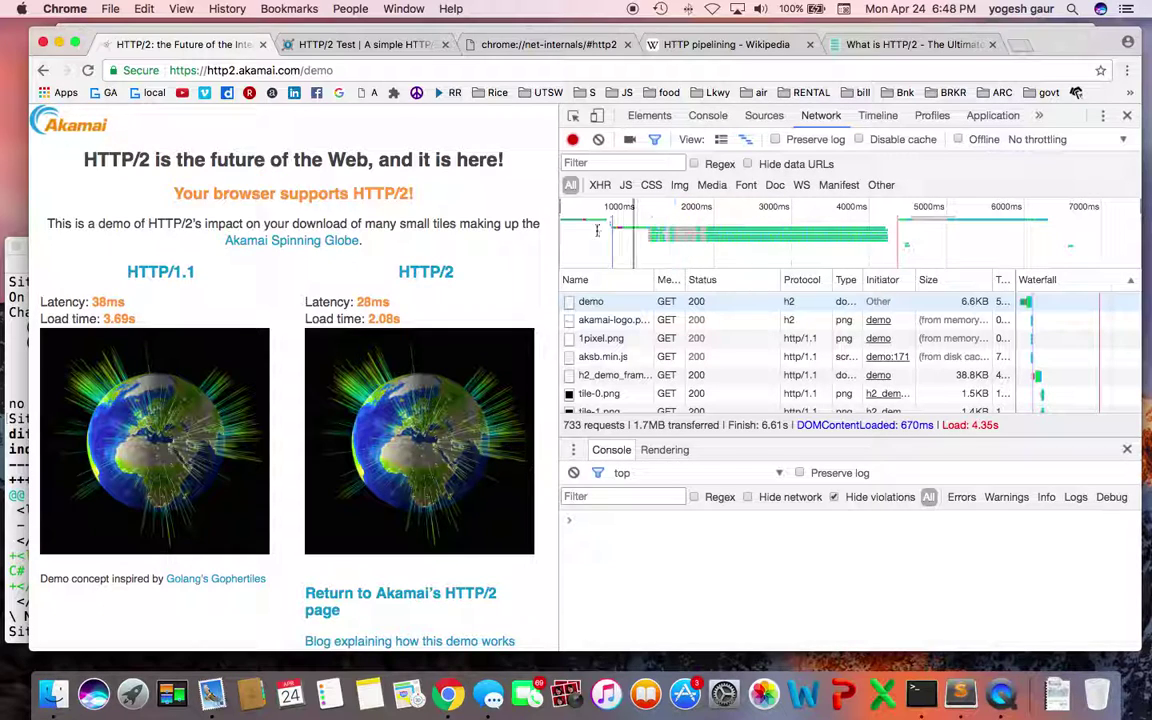
left_click(347, 47)
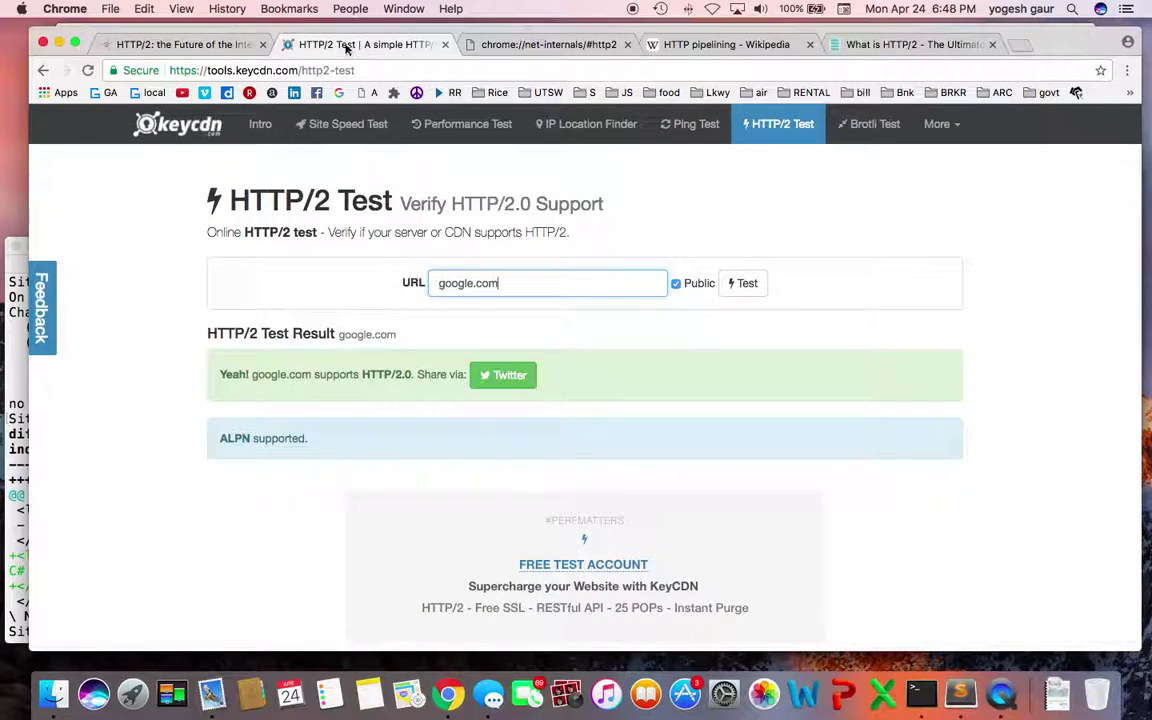
left_click(110, 93)
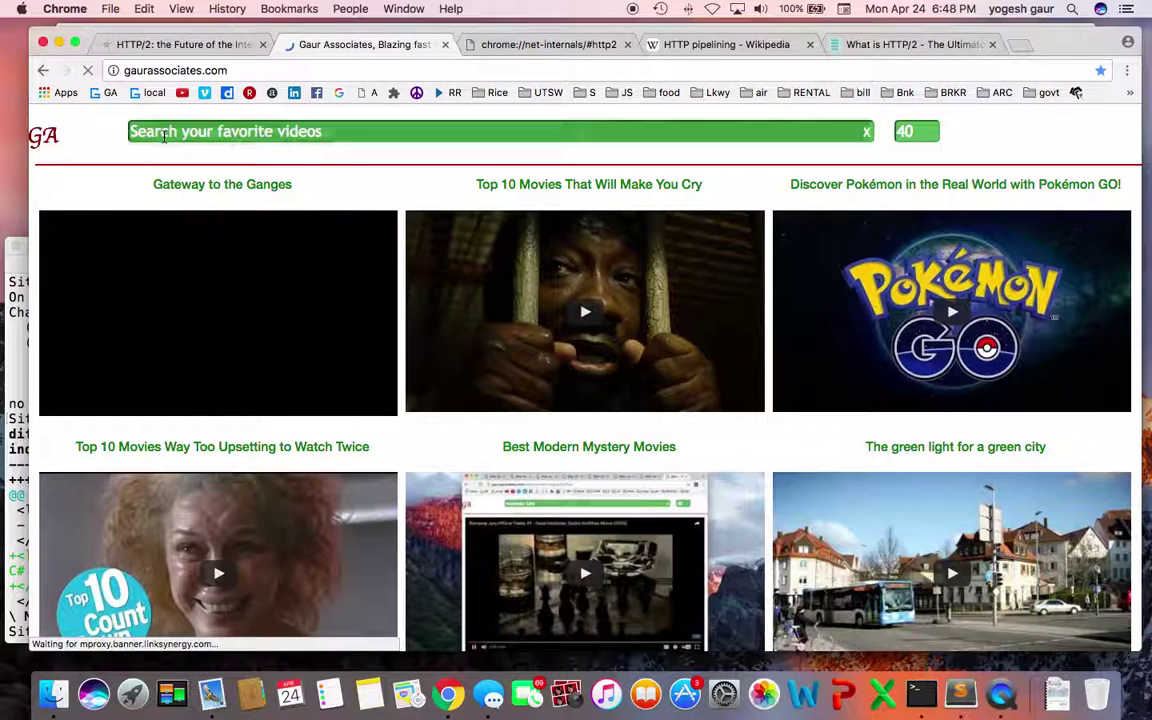
left_click(164, 136)
type("hht")
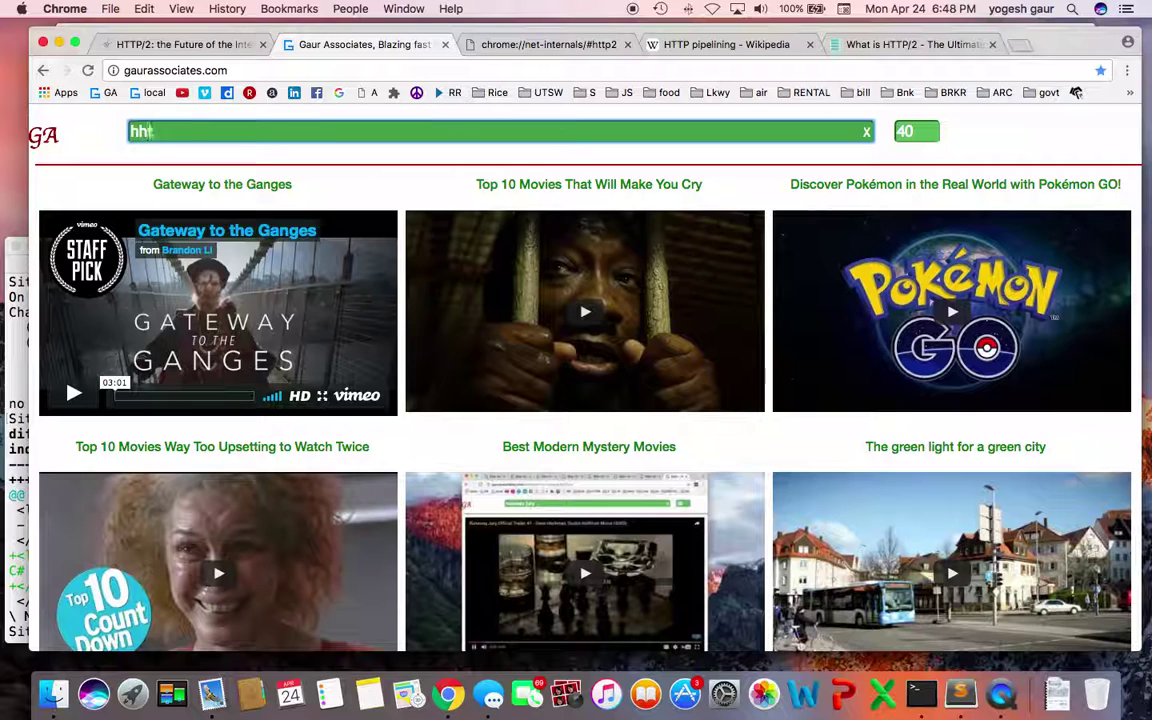
type("p 2")
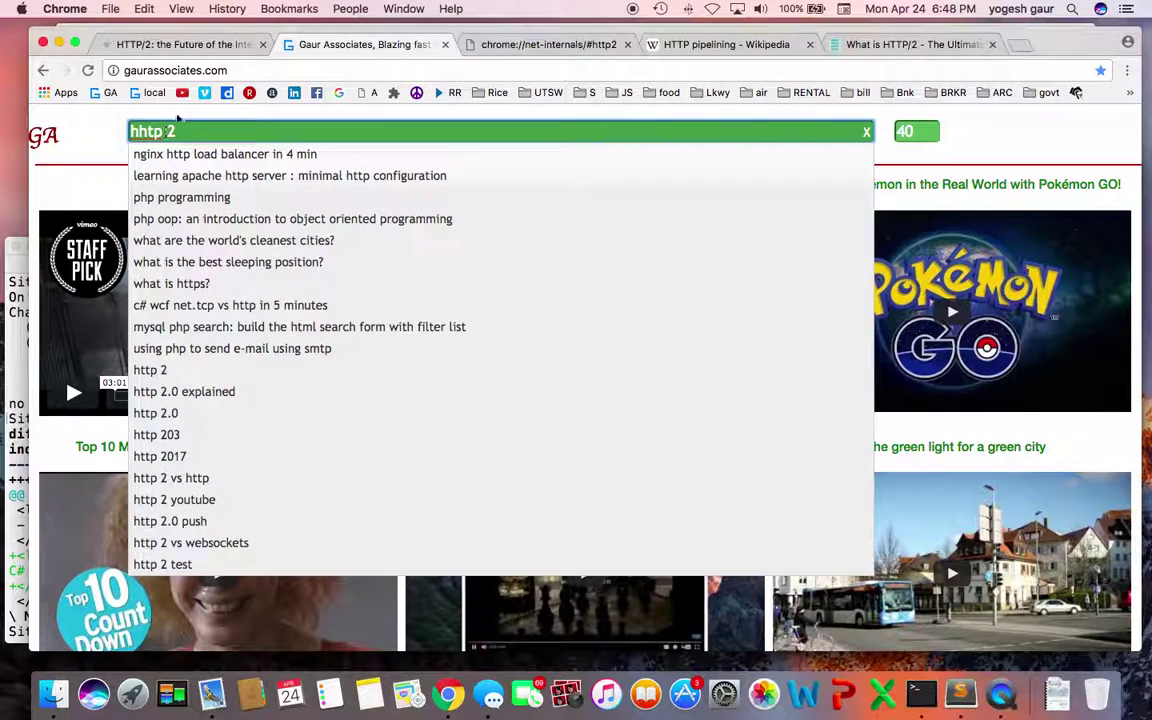